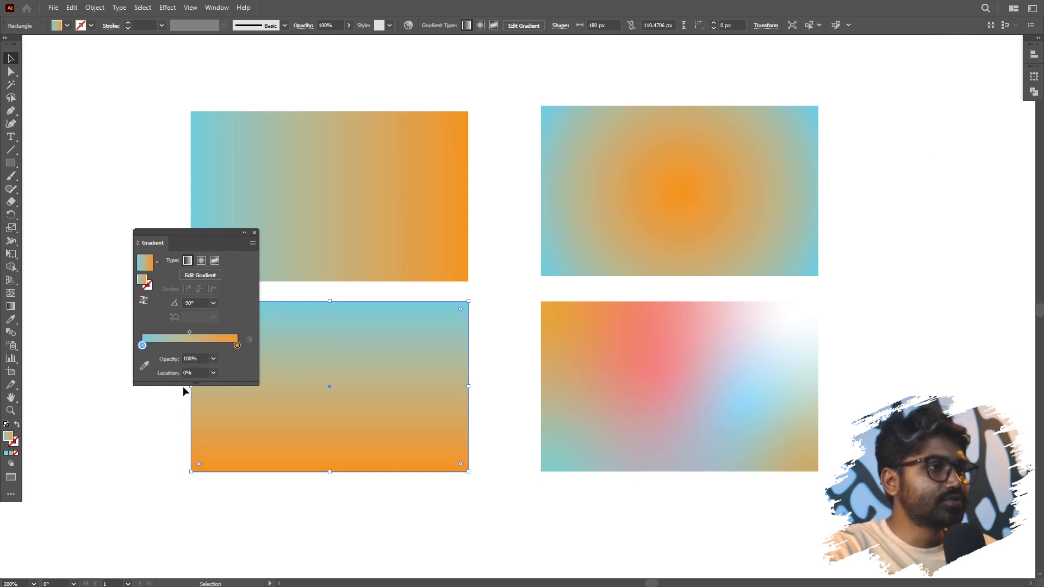
Enlarge the Gradient panel's slider area and cycle the panel through its collapsed and expanded sizes.
{"action": "left_click_drag", "start_coordinate": [191, 388], "coordinate": [191, 446]}
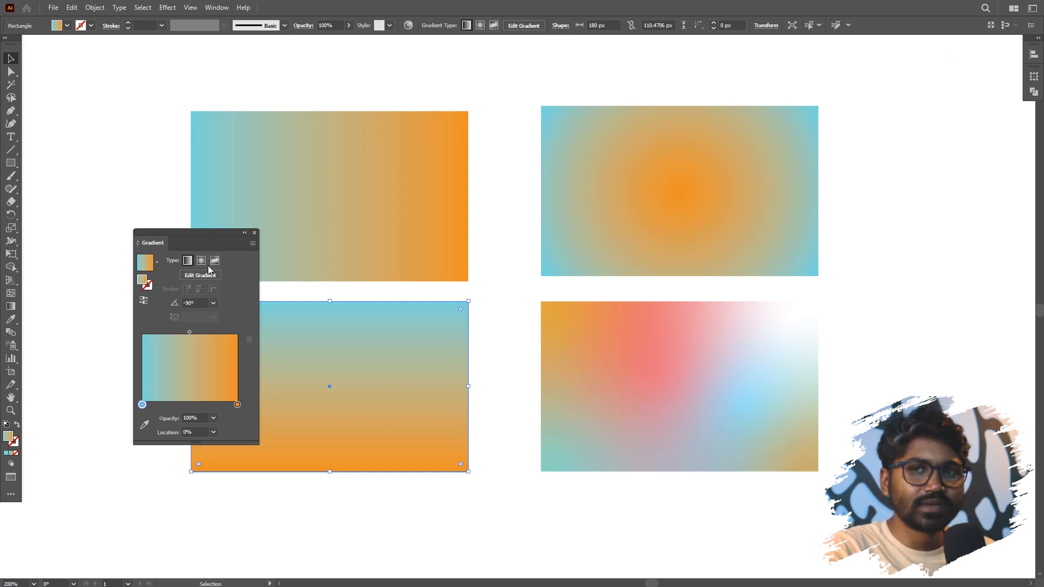
{"action": "left_click", "coordinate": [139, 246]}
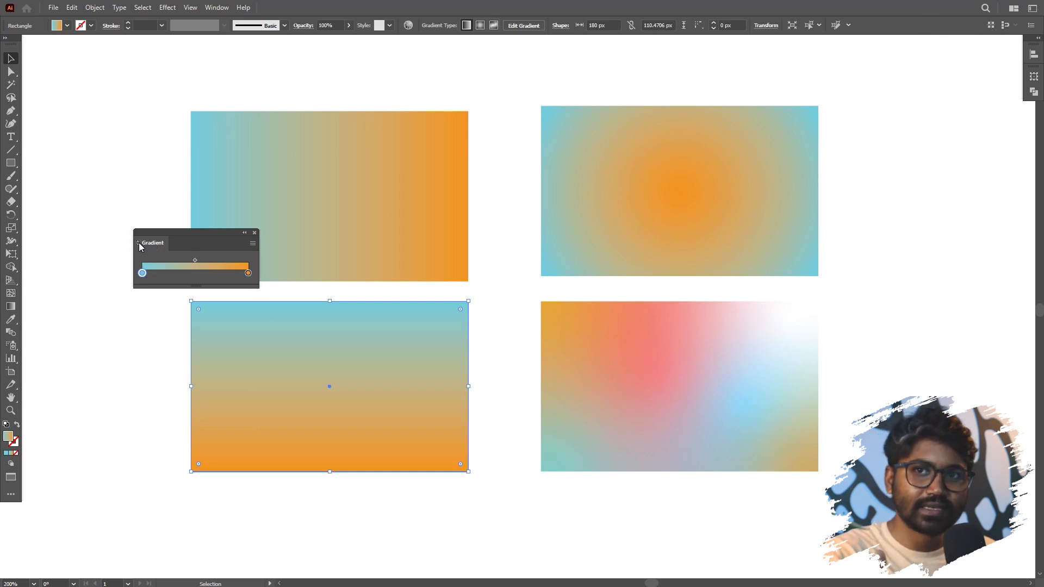
{"action": "left_click", "coordinate": [139, 245]}
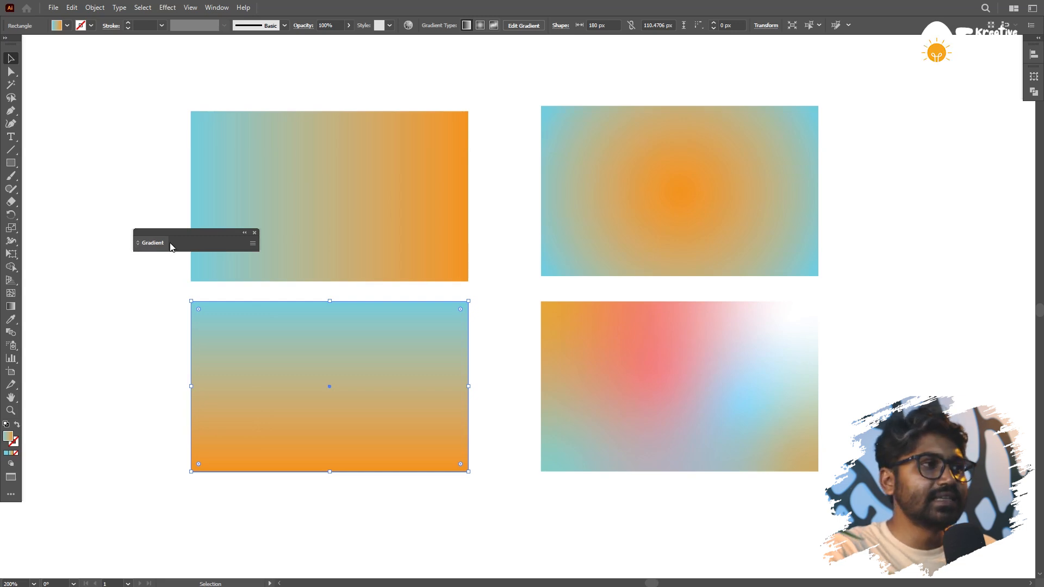
{"action": "left_click", "coordinate": [139, 246]}
{"action": "left_click", "coordinate": [140, 246]}
{"action": "left_click", "coordinate": [139, 245]}
{"action": "left_click", "coordinate": [139, 245]}
{"action": "left_click", "coordinate": [139, 245]}
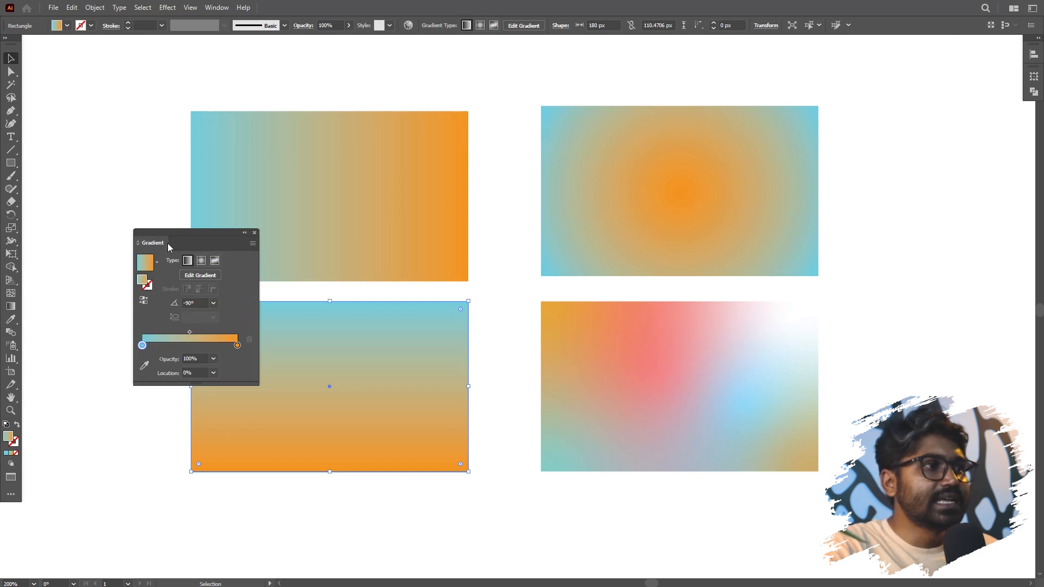
Hide the Gradient panel's options and show them again.
{"action": "left_click", "coordinate": [252, 244]}
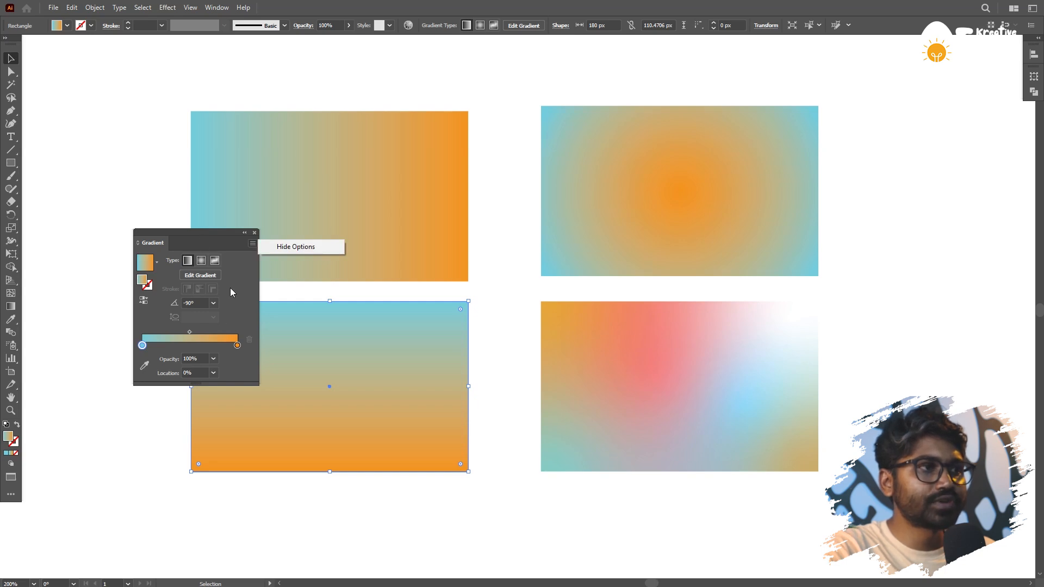
{"action": "left_click", "coordinate": [290, 248]}
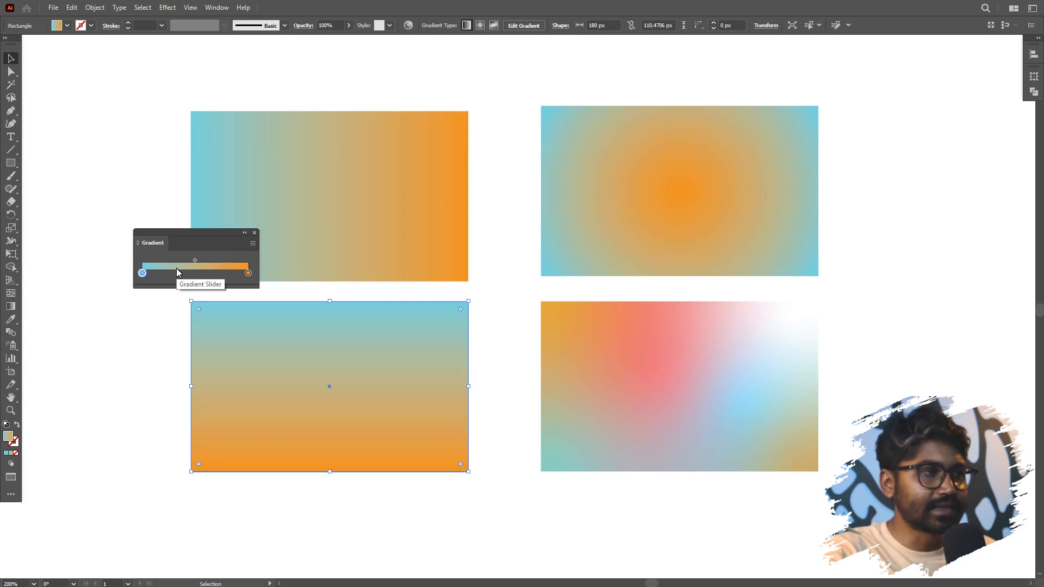
{"action": "left_click", "coordinate": [252, 243]}
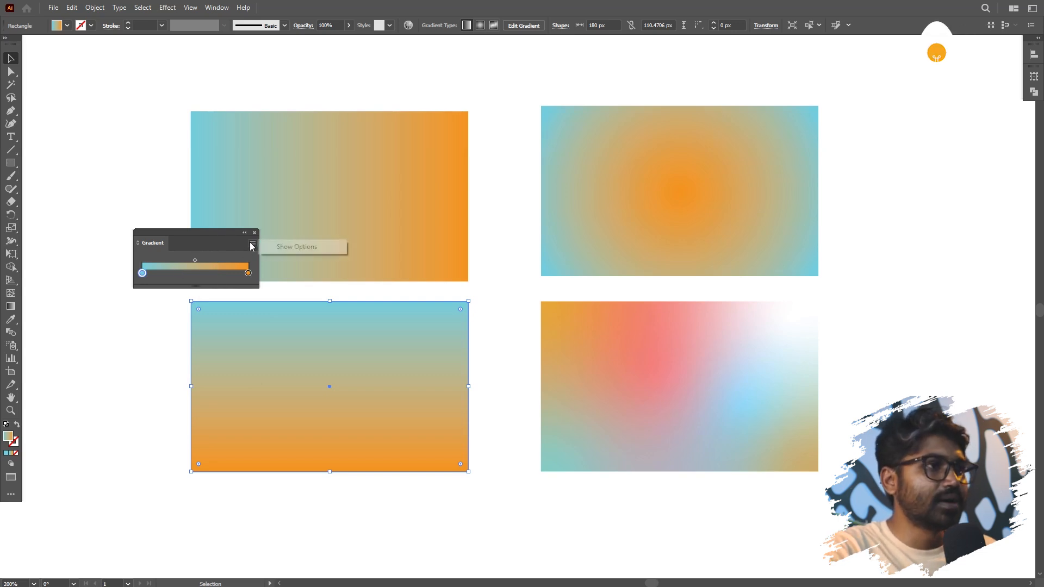
{"action": "left_click", "coordinate": [284, 248]}
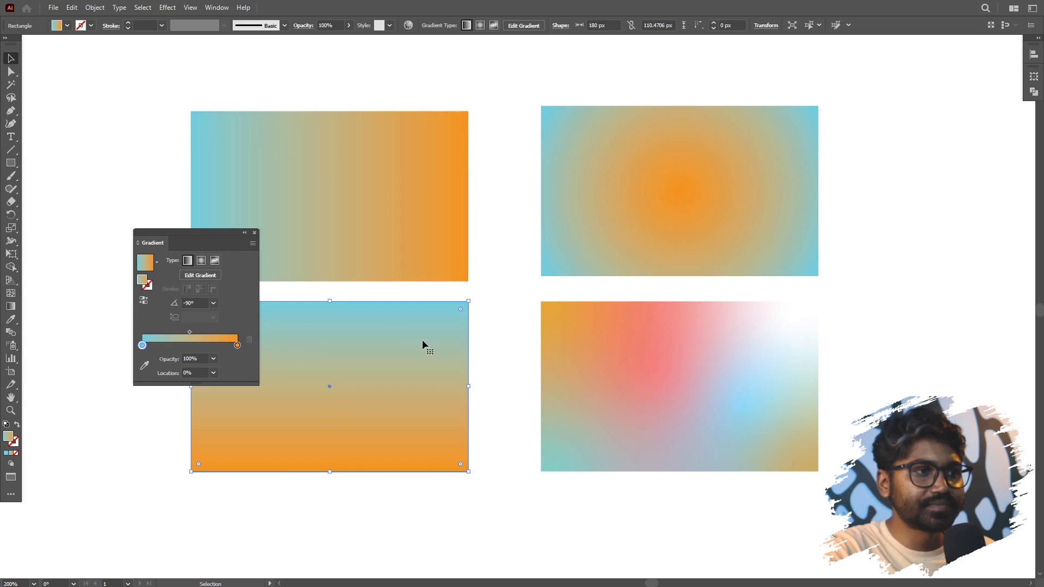
Examine the list of preset gradients available for the selected rectangle.
{"action": "left_click", "coordinate": [157, 263]}
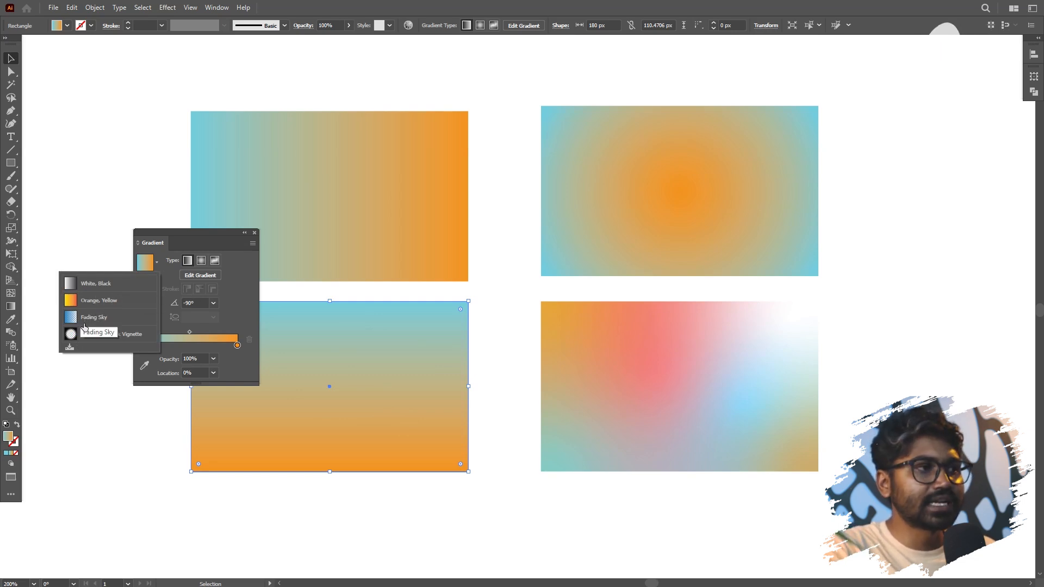
{"action": "left_click", "coordinate": [248, 274]}
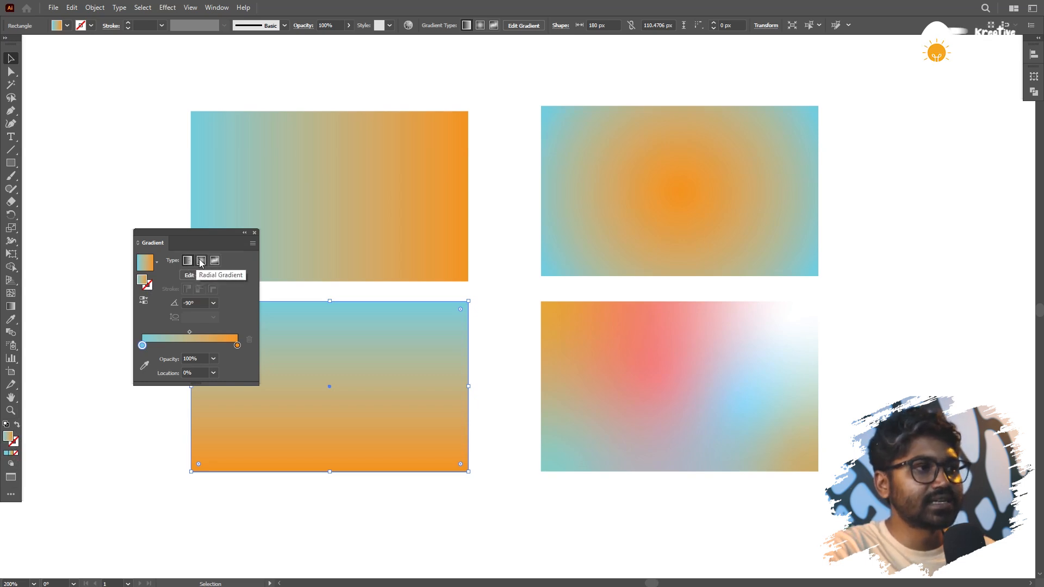
Raise the angle of the lower-left rectangle's linear gradient in small increments to -37°.
{"action": "left_click", "coordinate": [197, 312]}
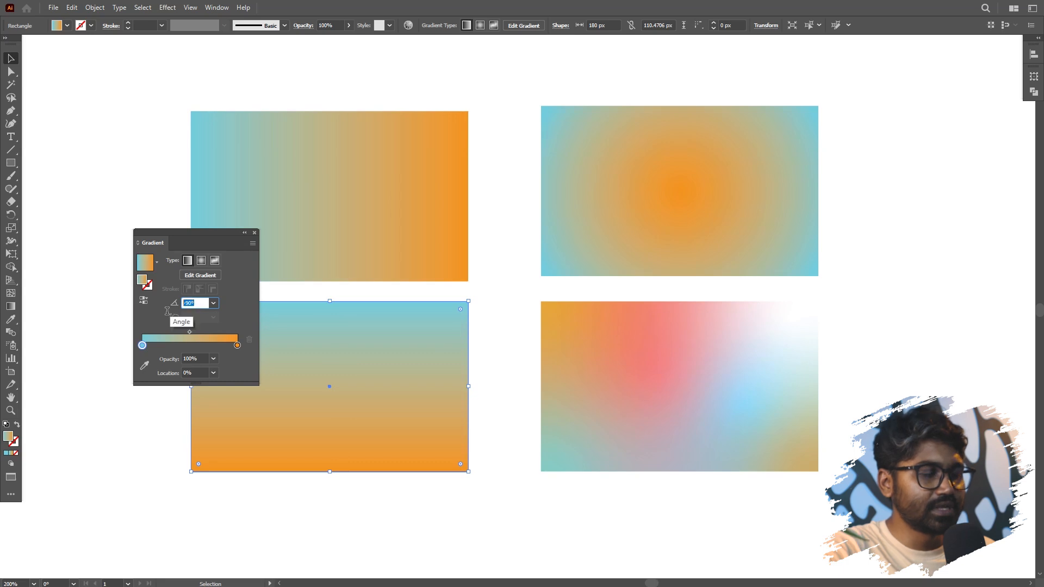
{"action": "key", "text": "Up"}
{"action": "key", "text": "Up"}
{"action": "key", "text": "Up"}
{"action": "key", "text": "Up"}
{"action": "key", "text": "Up"}
{"action": "key", "text": "Up"}
{"action": "key", "text": "Up"}
{"action": "key", "text": "Up"}
{"action": "key", "text": "Up"}
{"action": "key", "text": "Up"}
{"action": "key", "text": "Up"}
{"action": "key", "text": "Up"}
{"action": "key", "text": "Up"}
{"action": "key", "text": "Up"}
{"action": "key", "text": "Up"}
{"action": "key", "text": "Up"}
{"action": "key", "text": "Up"}
{"action": "key", "text": "Up"}
{"action": "key", "text": "Up"}
{"action": "key", "text": "Up"}
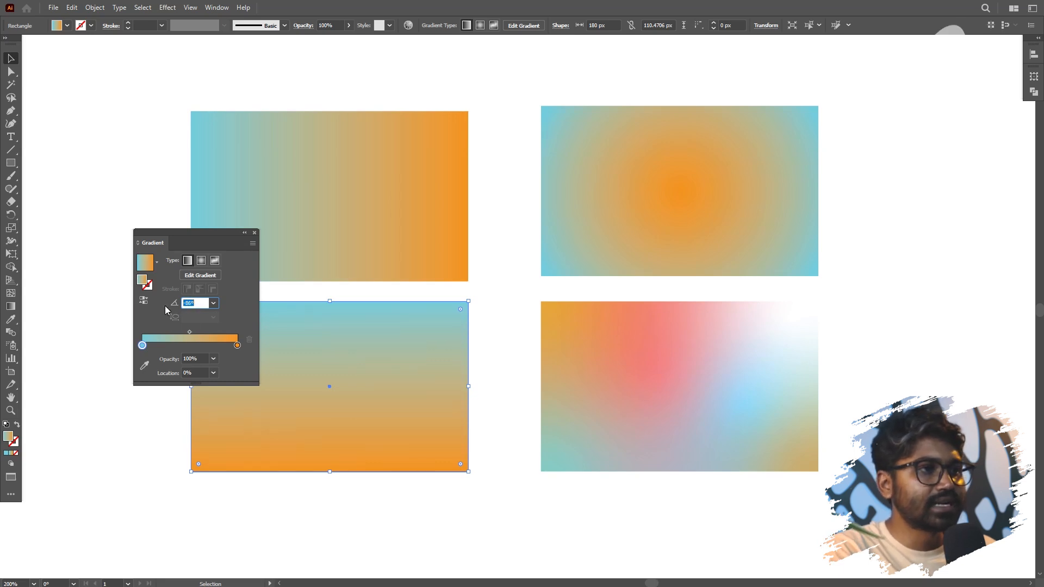
{"action": "key", "text": "Up"}
{"action": "key", "text": "Up"}
{"action": "key", "text": "Up"}
{"action": "key", "text": "Up"}
{"action": "key", "text": "Up"}
{"action": "key", "text": "Up"}
{"action": "key", "text": "Up"}
{"action": "key", "text": "Up"}
{"action": "key", "text": "Up"}
{"action": "key", "text": "Up"}
{"action": "key", "text": "Up"}
{"action": "key", "text": "Up"}
{"action": "key", "text": "Up"}
{"action": "key", "text": "Up"}
{"action": "key", "text": "Up"}
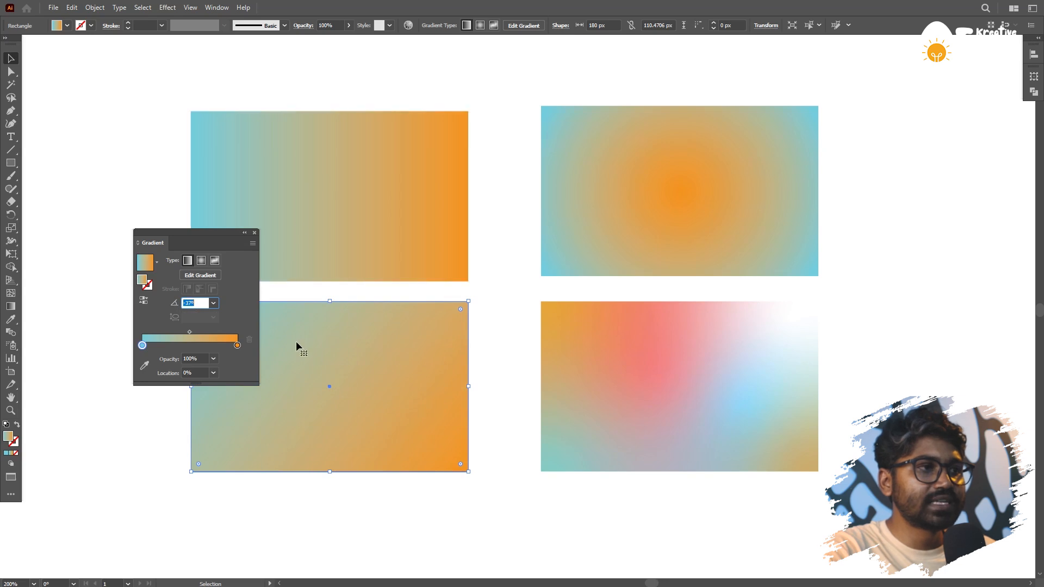
Set the gradient angle of the lower-left rectangle to 45°, with the Gradient panel moved clear of it.
{"action": "left_click_drag", "start_coordinate": [209, 232], "coordinate": [123, 233]}
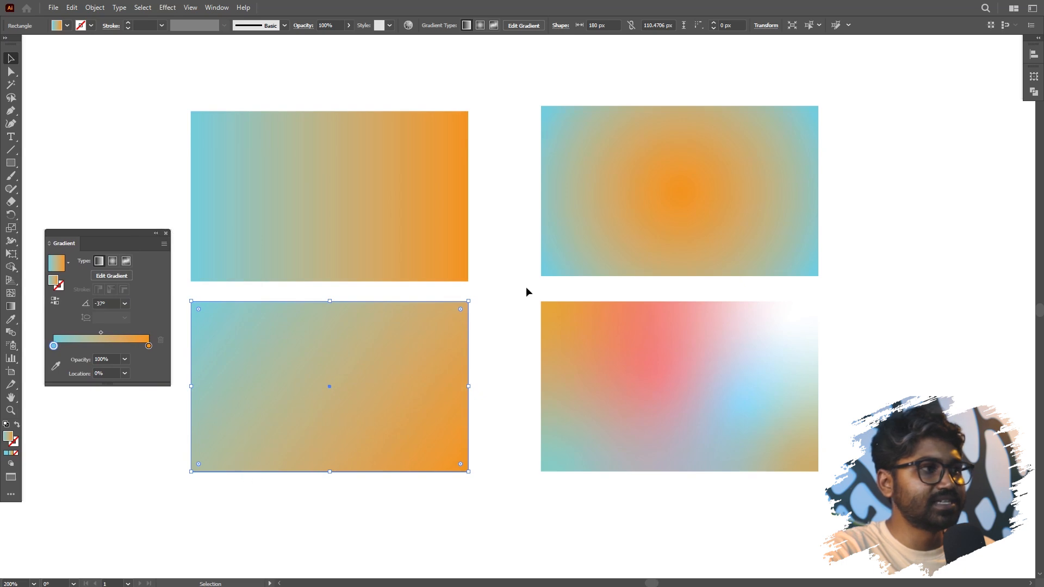
{"action": "left_click", "coordinate": [103, 303]}
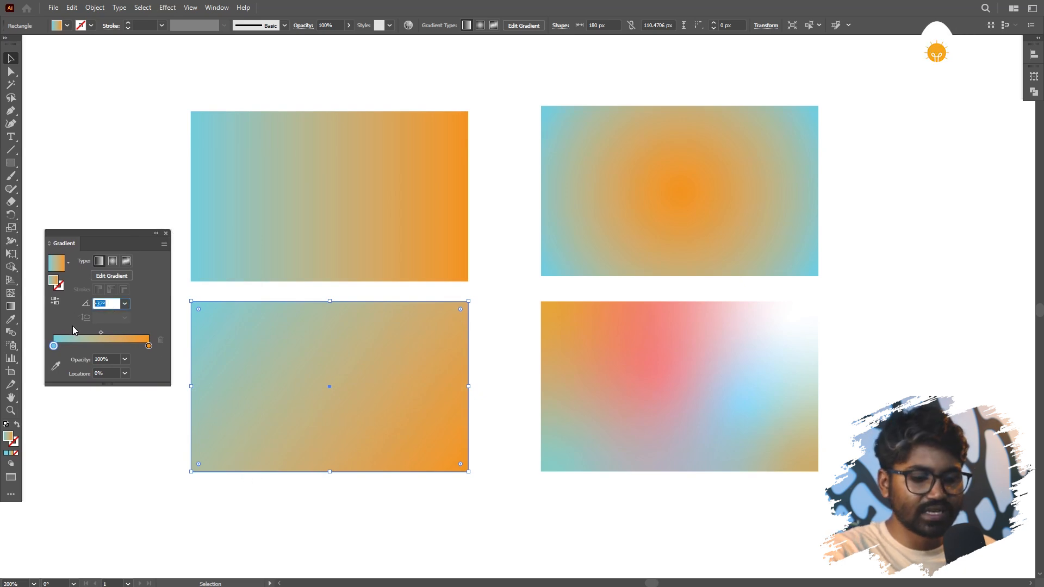
{"action": "type", "text": "45"}
{"action": "key", "text": "Return"}
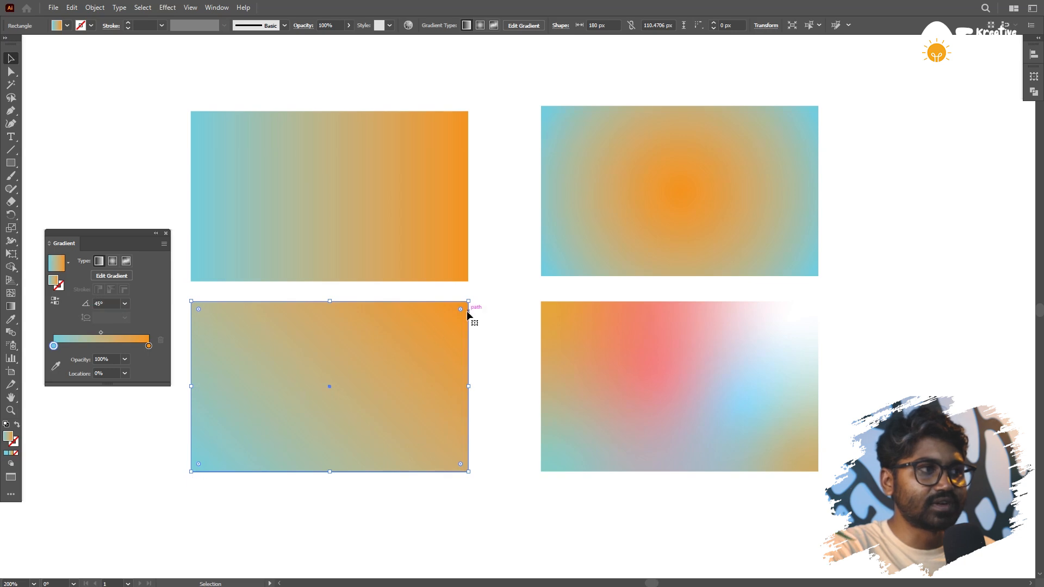
Reverse the gradient's blue and orange colours and reverse them back.
{"action": "left_click_drag", "start_coordinate": [115, 233], "coordinate": [187, 199]}
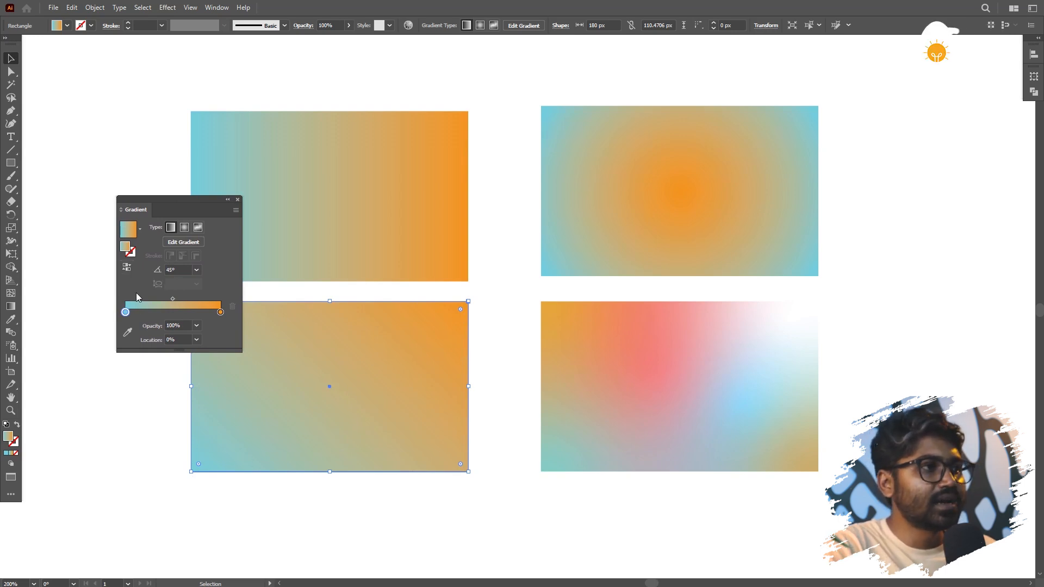
{"action": "left_click", "coordinate": [127, 270]}
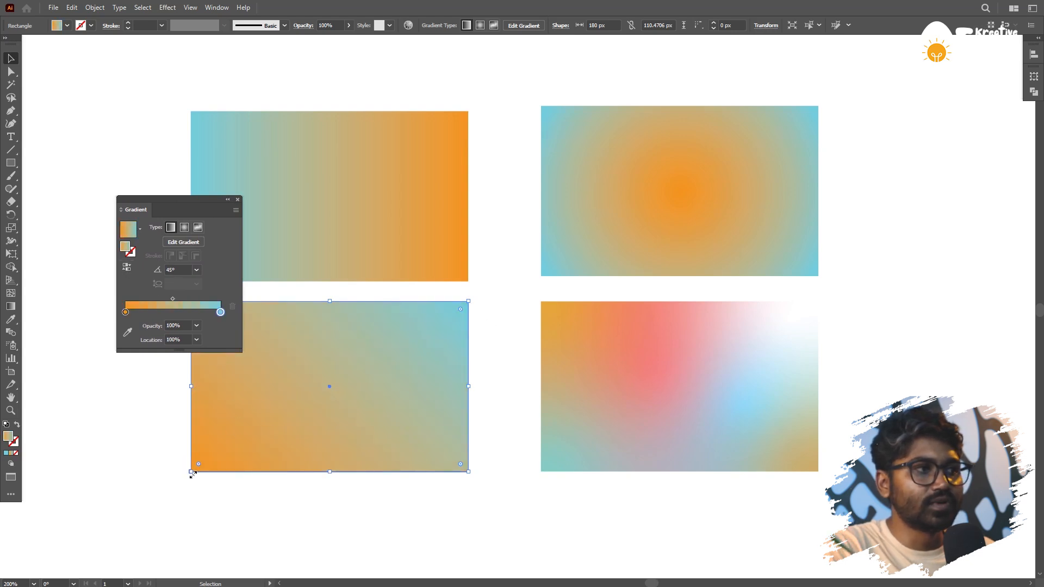
{"action": "left_click", "coordinate": [127, 268]}
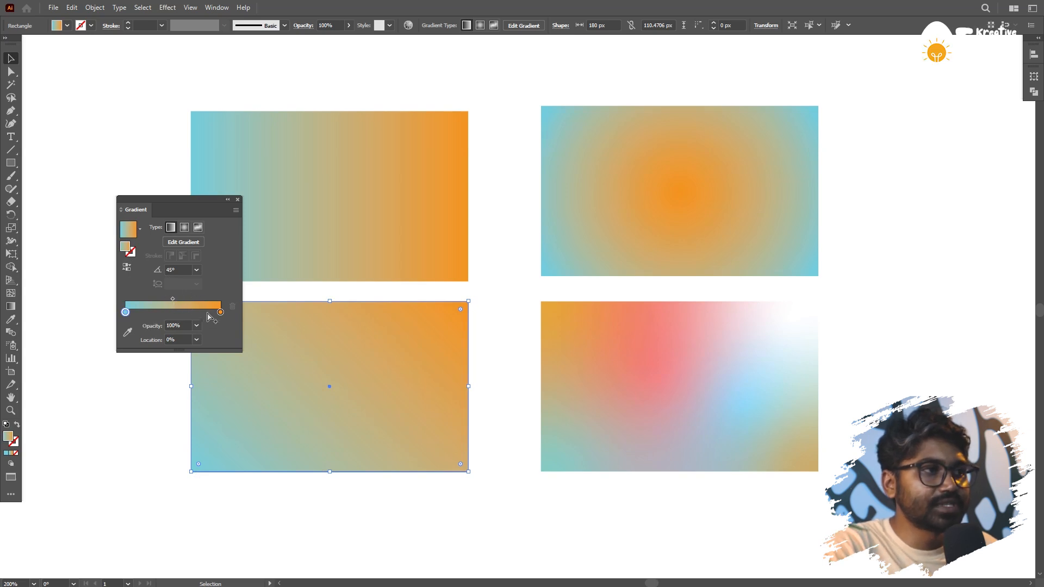
Shift the midpoint between the blue and orange stops to about 32%, 84% and 74%, and finally back near the middle.
{"action": "left_click", "coordinate": [173, 300]}
{"action": "left_click_drag", "start_coordinate": [172, 299], "coordinate": [155, 303]}
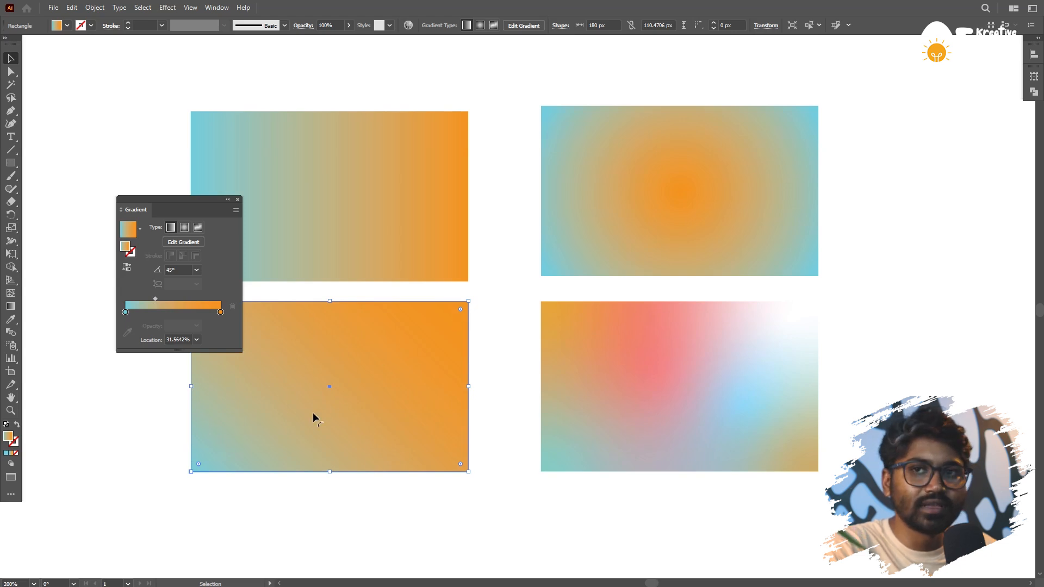
{"action": "left_click_drag", "start_coordinate": [160, 299], "coordinate": [203, 301]}
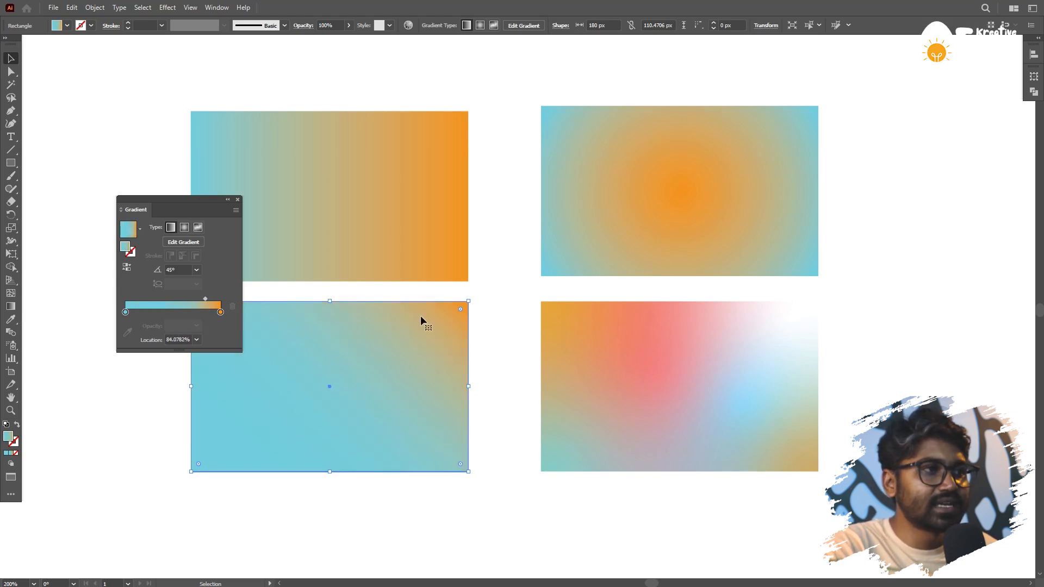
{"action": "left_click_drag", "start_coordinate": [205, 299], "coordinate": [196, 300]}
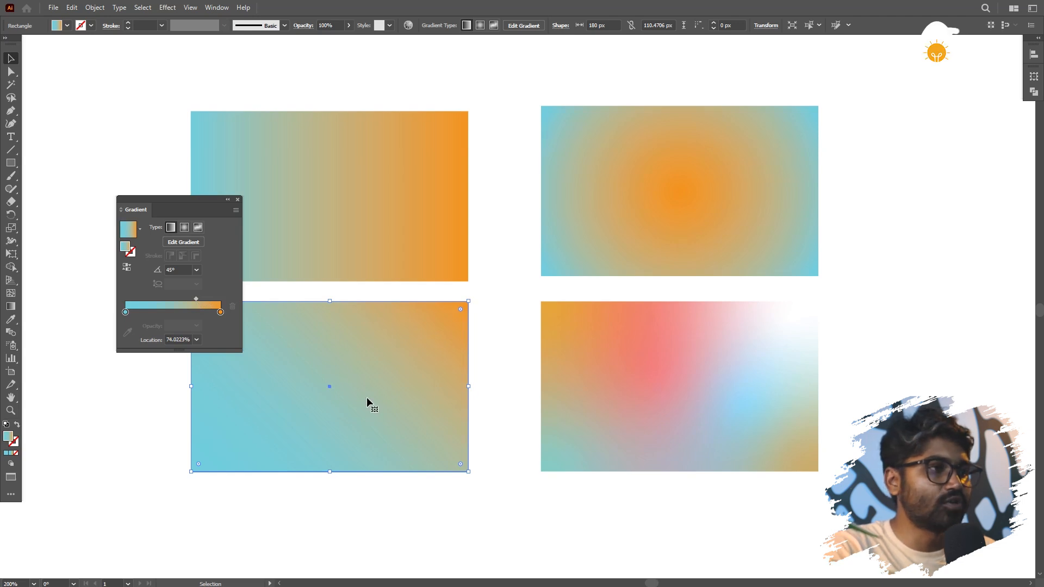
{"action": "left_click_drag", "start_coordinate": [196, 302], "coordinate": [178, 309]}
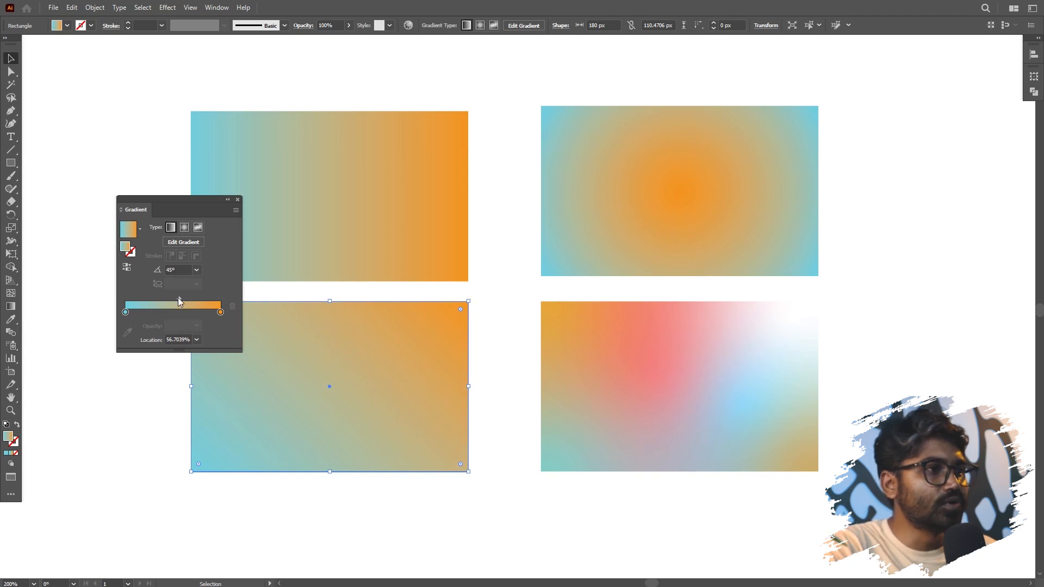
Set the blue colour stop's location to 35%.
{"action": "left_click", "coordinate": [125, 313]}
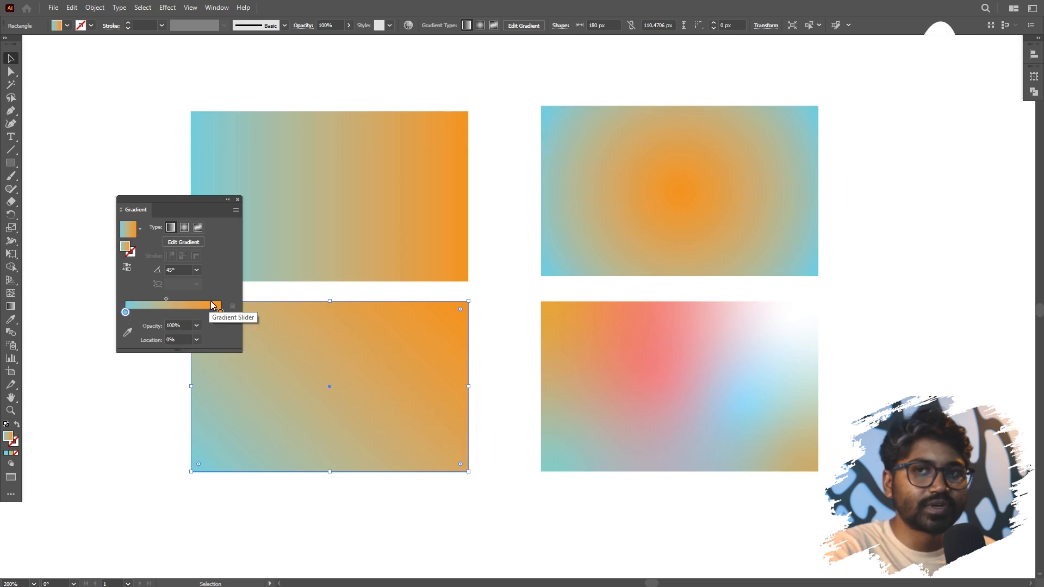
{"action": "left_click", "coordinate": [174, 340]}
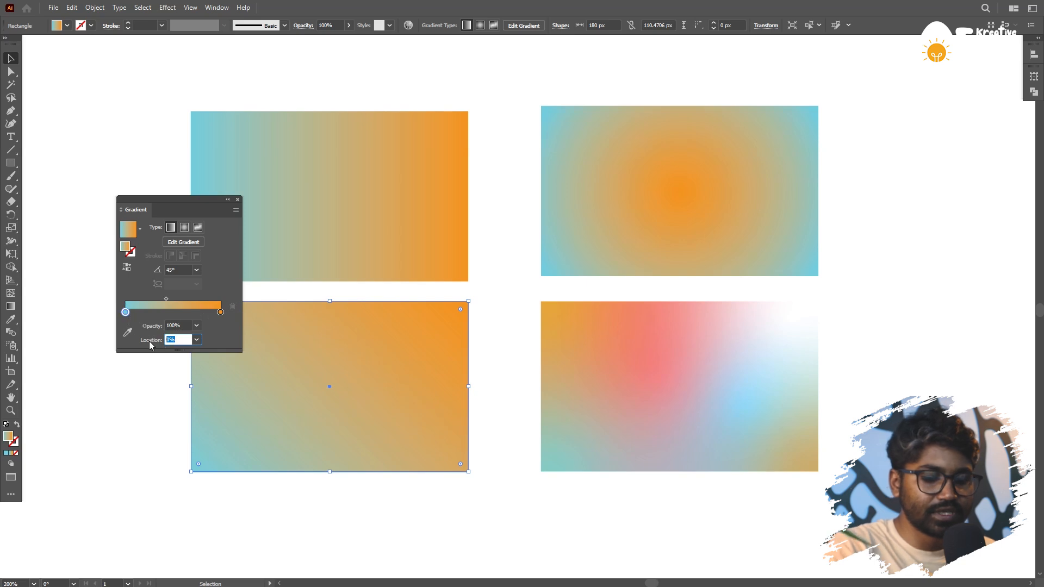
{"action": "type", "text": "35"}
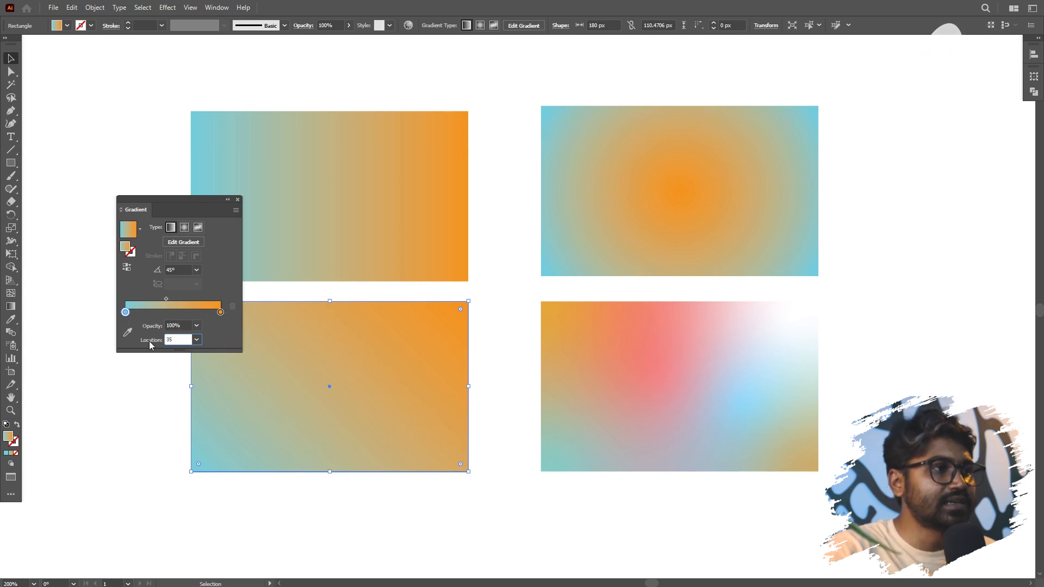
{"action": "key", "text": "Return"}
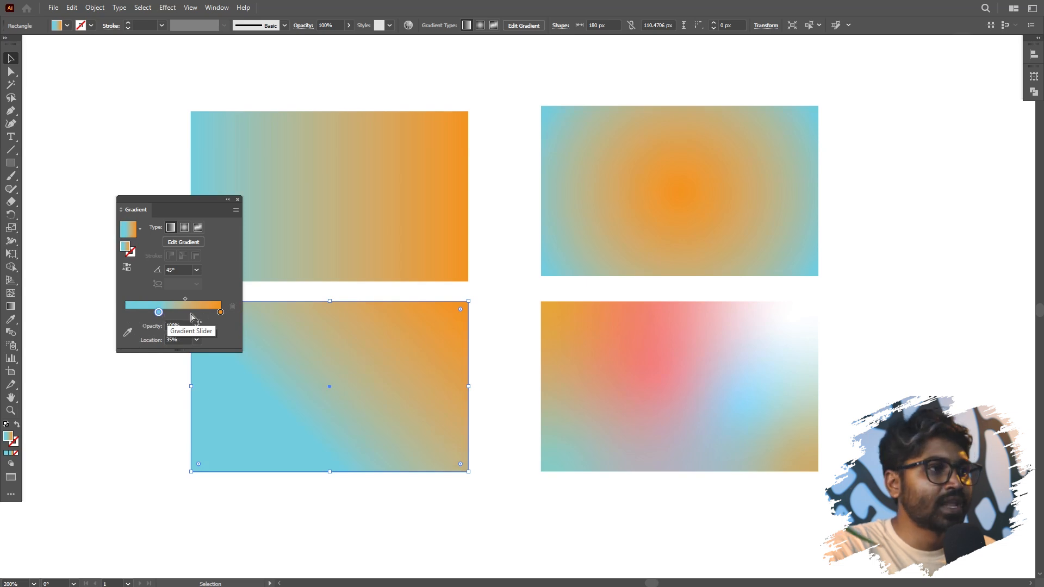
Try the orange colour stop at 20% and 0% opacity, and return it to 100%.
{"action": "left_click", "coordinate": [220, 312]}
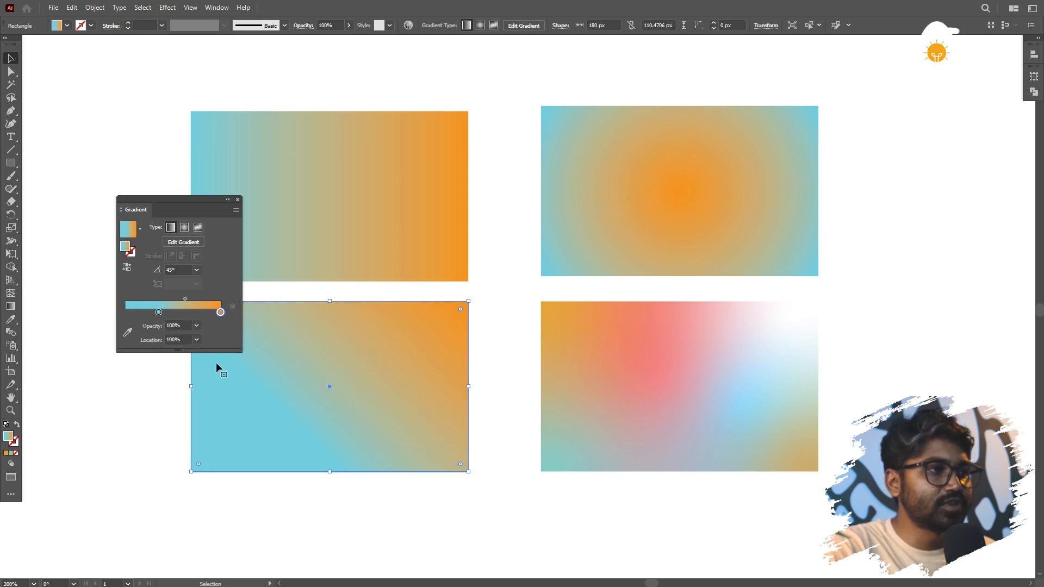
{"action": "left_click", "coordinate": [180, 326]}
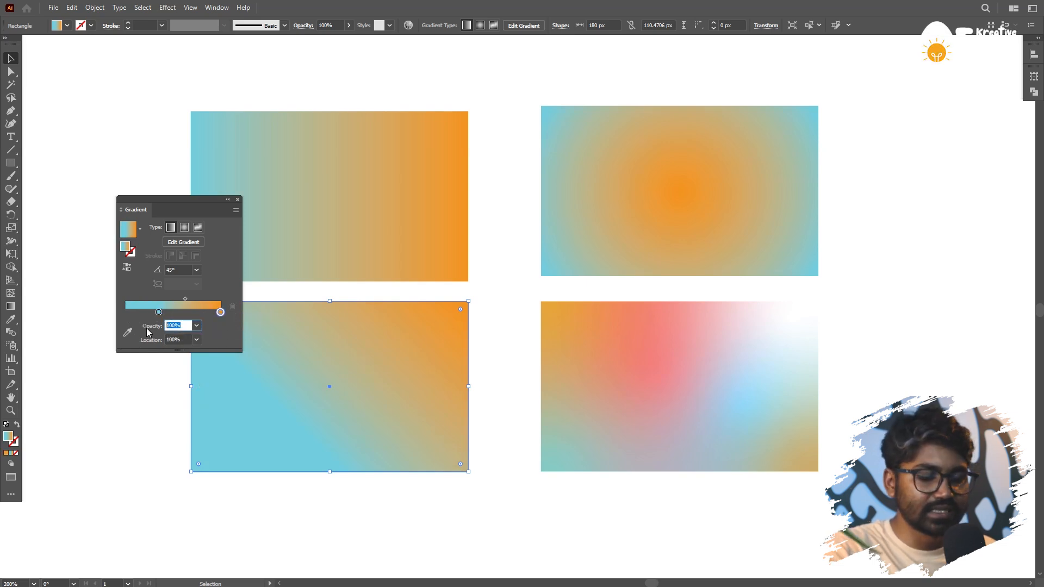
{"action": "type", "text": "20"}
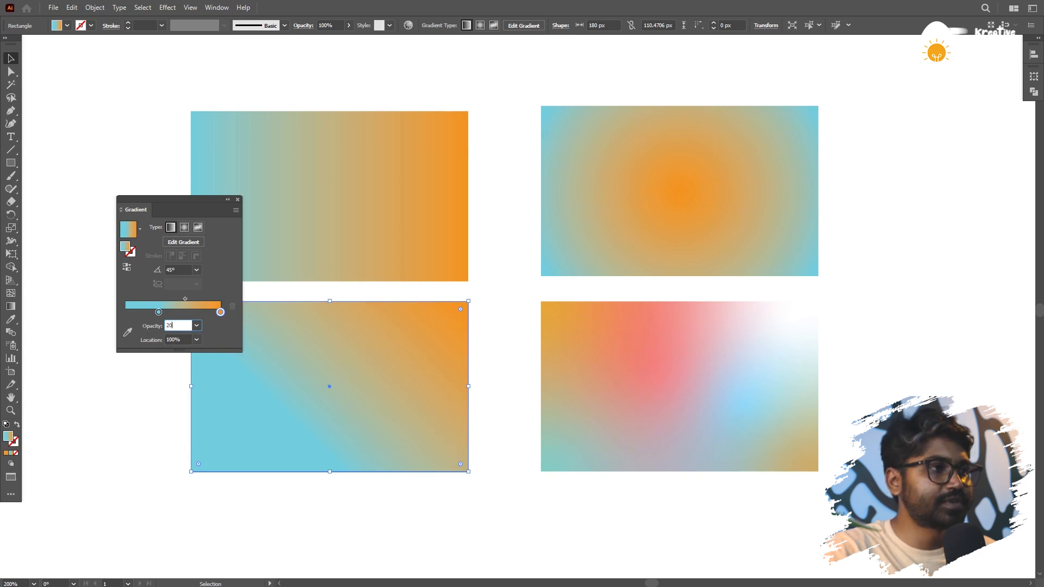
{"action": "key", "text": "Return"}
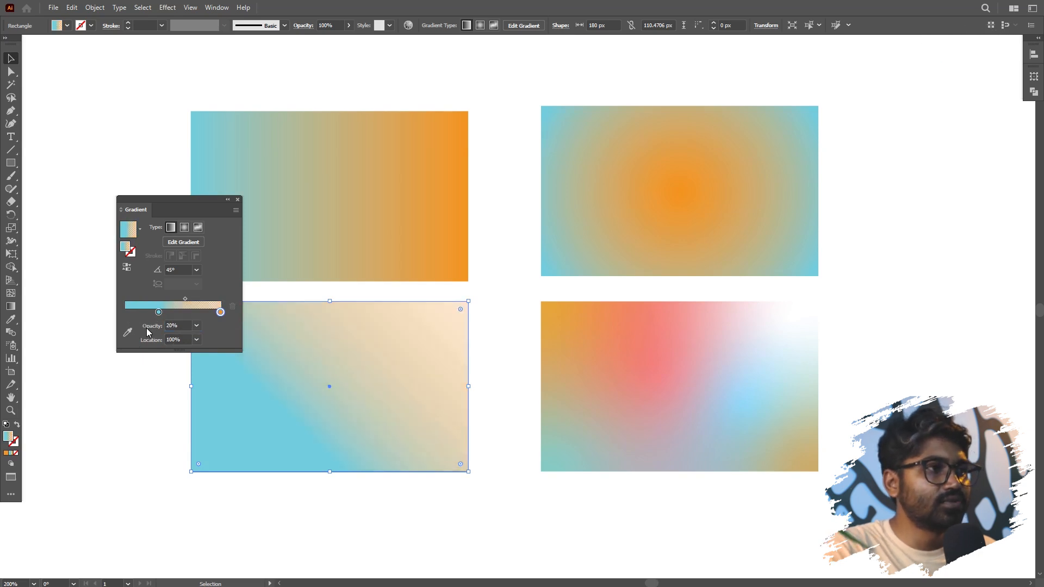
{"action": "left_click", "coordinate": [197, 325]}
{"action": "left_click", "coordinate": [213, 338]}
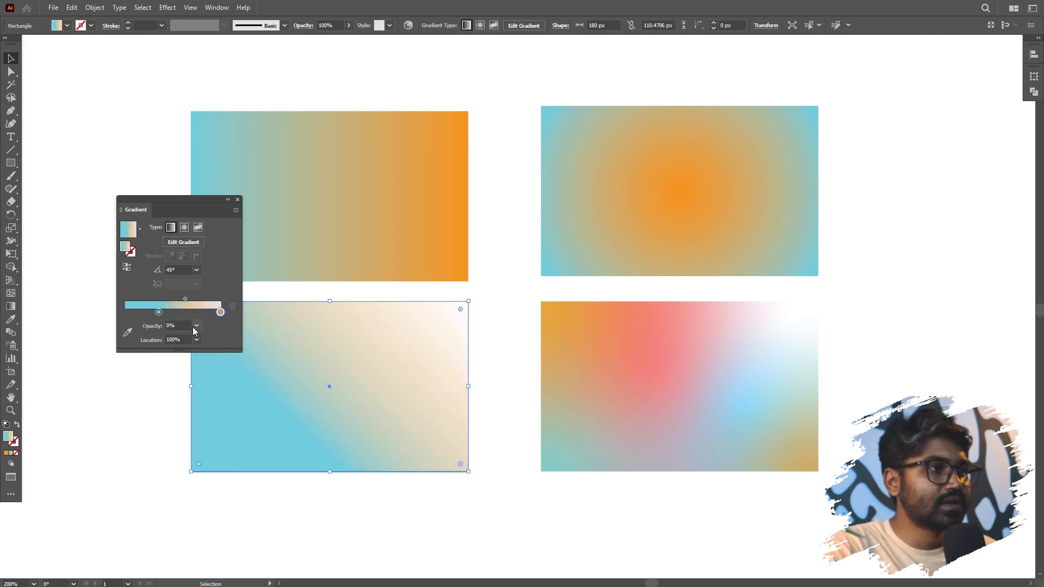
{"action": "left_click", "coordinate": [196, 325]}
{"action": "left_click", "coordinate": [216, 459]}
Set the orange colour stop's location to 20%.
{"action": "key", "text": "Tab"}
{"action": "type", "text": "20"}
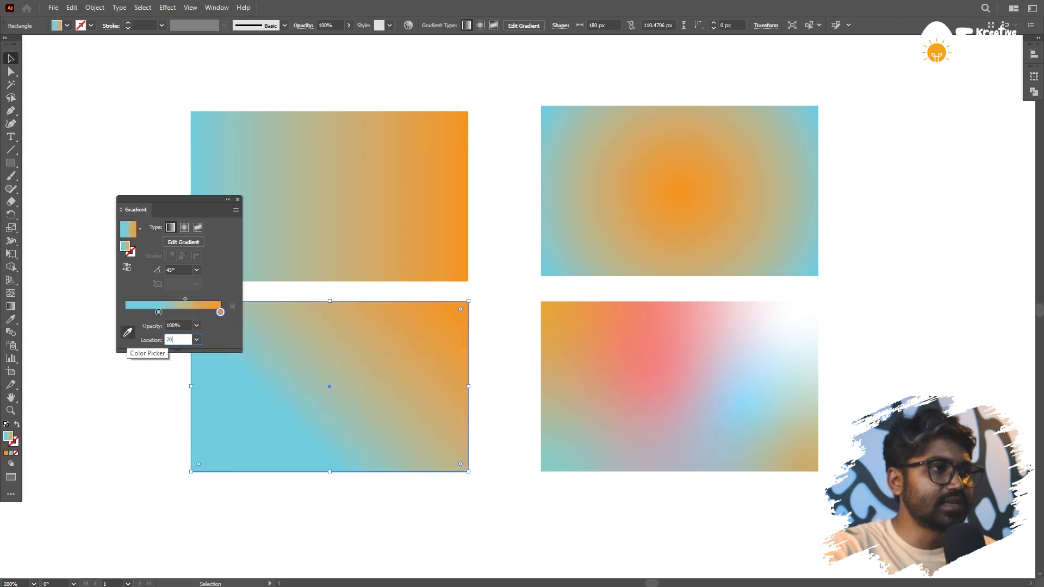
{"action": "key", "text": "Return"}
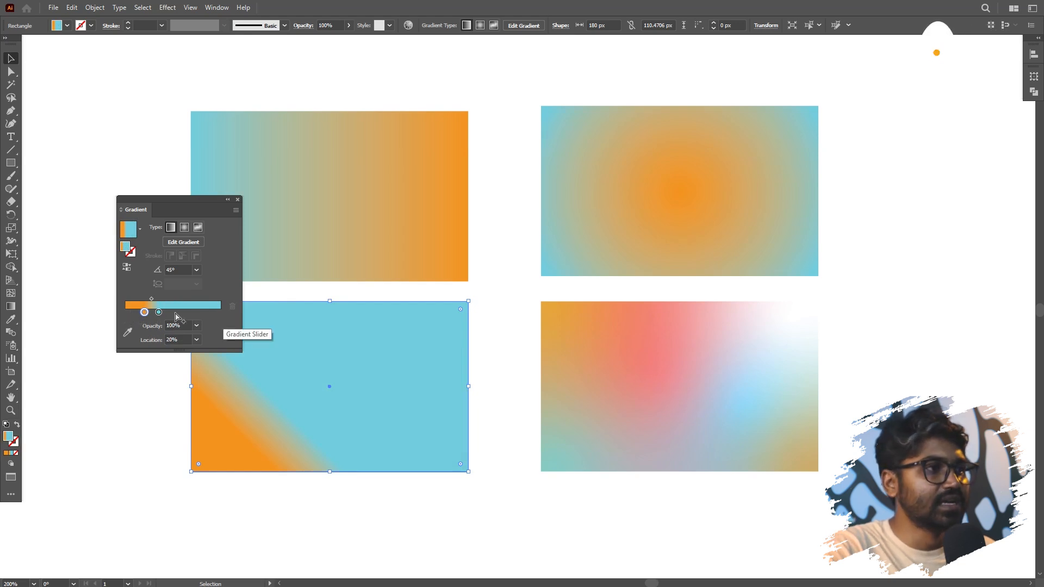
Move the blue colour stop to the far end of the gradient and the orange stop to 0%.
{"action": "left_click_drag", "start_coordinate": [160, 314], "coordinate": [223, 315]}
{"action": "left_click_drag", "start_coordinate": [143, 313], "coordinate": [122, 314]}
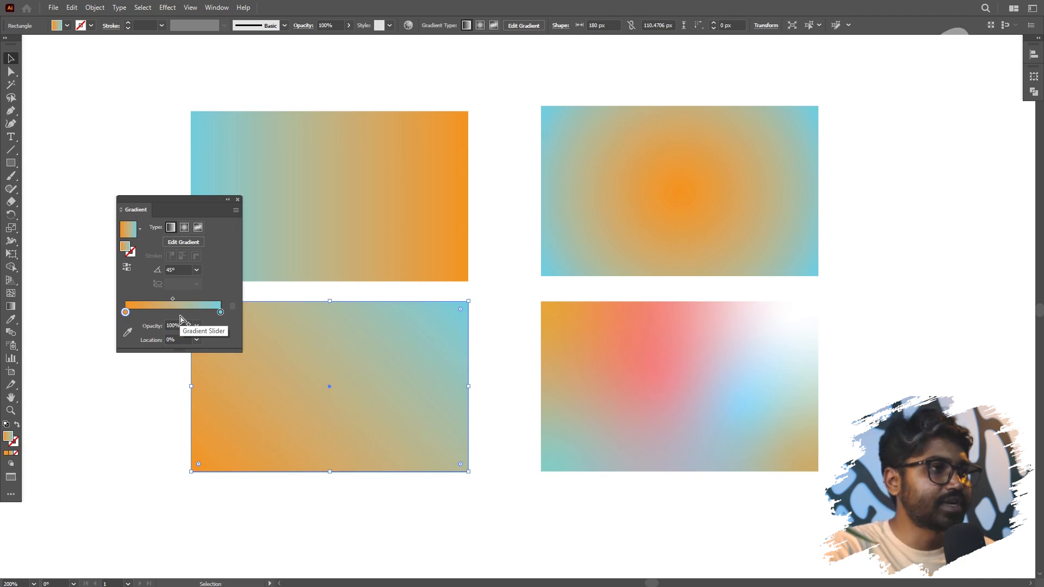
Set the blue colour stop's opacity to 50%.
{"action": "left_click", "coordinate": [220, 314]}
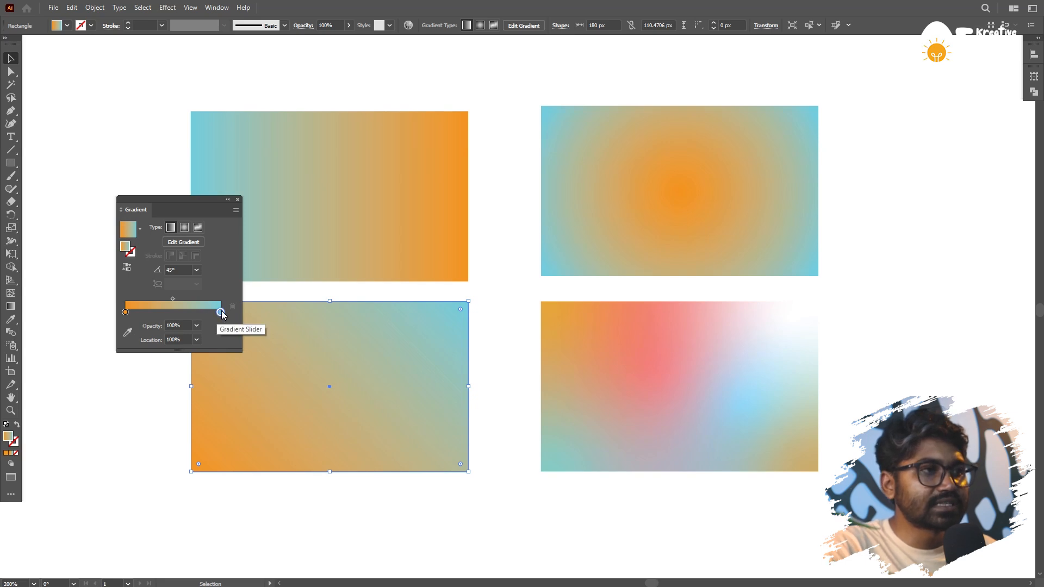
{"action": "left_click", "coordinate": [196, 326]}
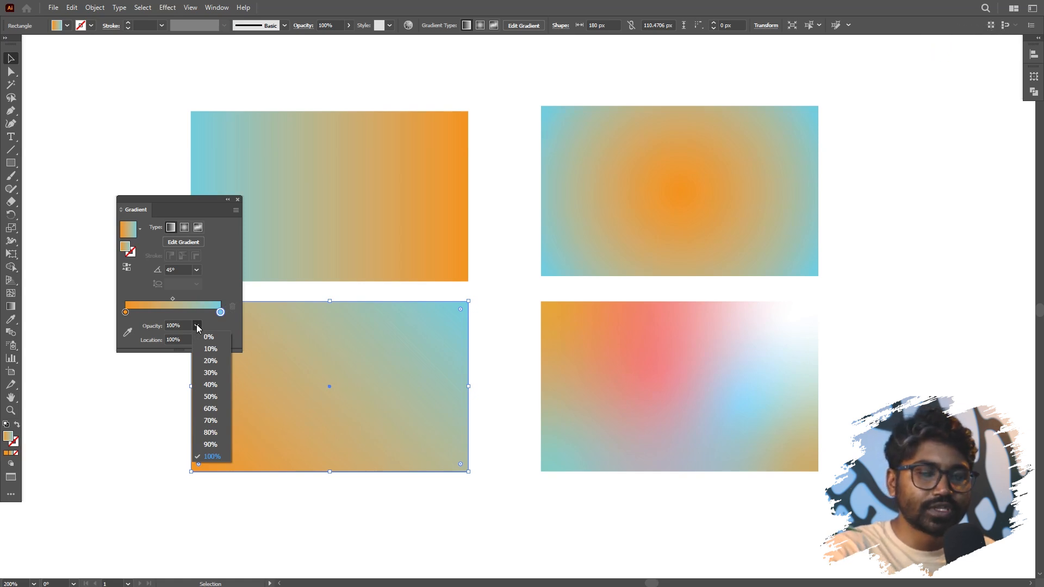
{"action": "left_click", "coordinate": [211, 397]}
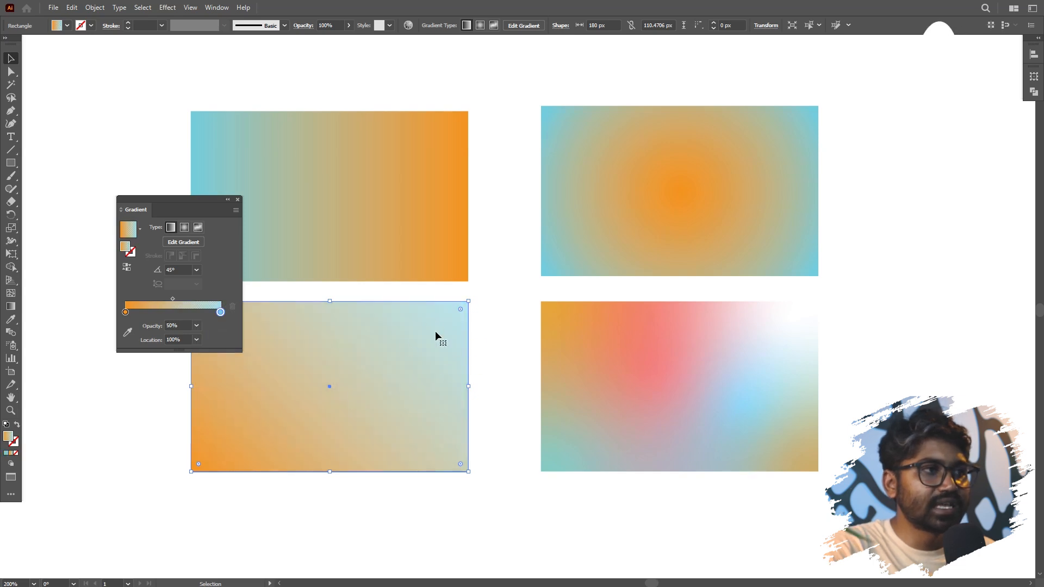
Draw a rectangle about 64 by 60 px over the gradient rectangle's upper-right corner and fill it with green.
{"action": "key", "text": "m"}
{"action": "left_click_drag", "start_coordinate": [401, 294], "coordinate": [500, 386]}
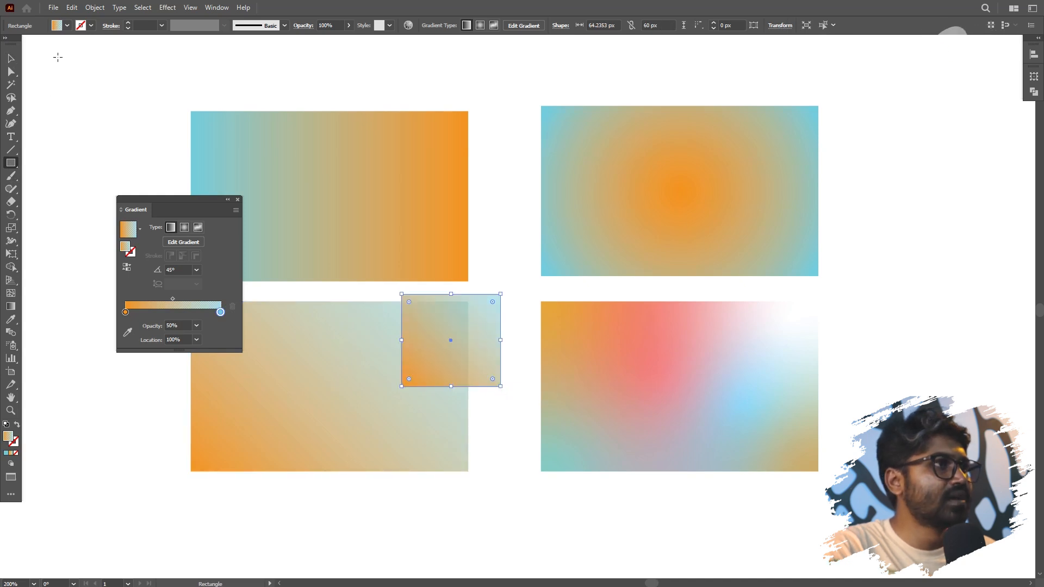
{"action": "left_click", "coordinate": [67, 25]}
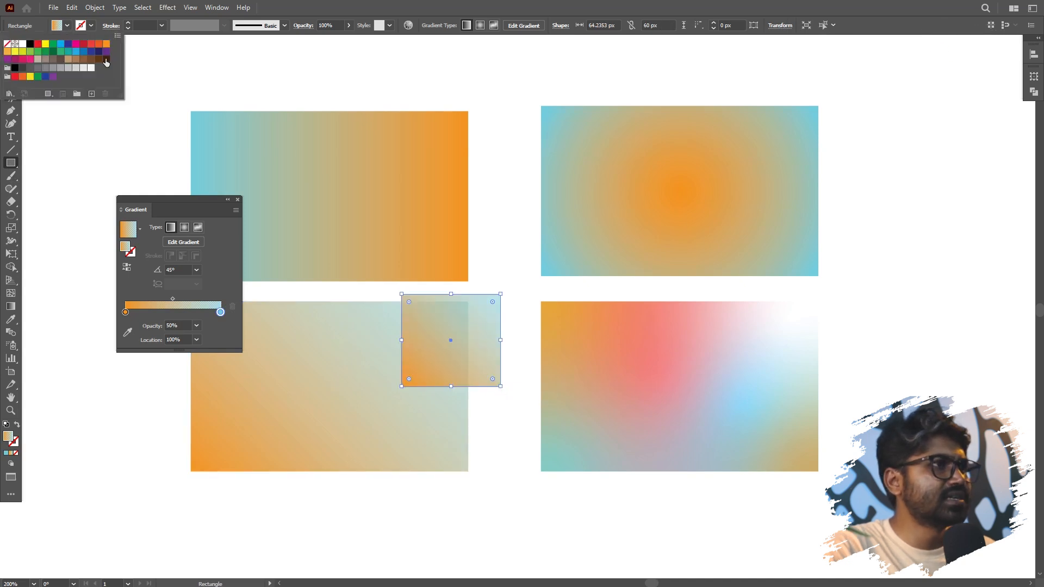
{"action": "left_click", "coordinate": [41, 79]}
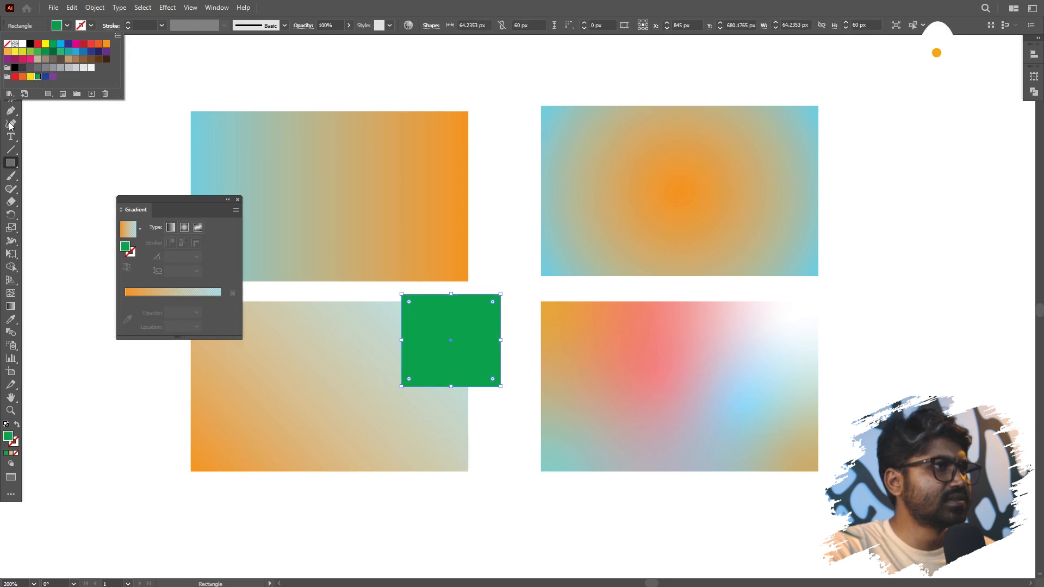
Send the green rectangle behind the lower linear-gradient rectangle and deselect it.
{"action": "left_click", "coordinate": [11, 58]}
{"action": "right_click", "coordinate": [417, 337]}
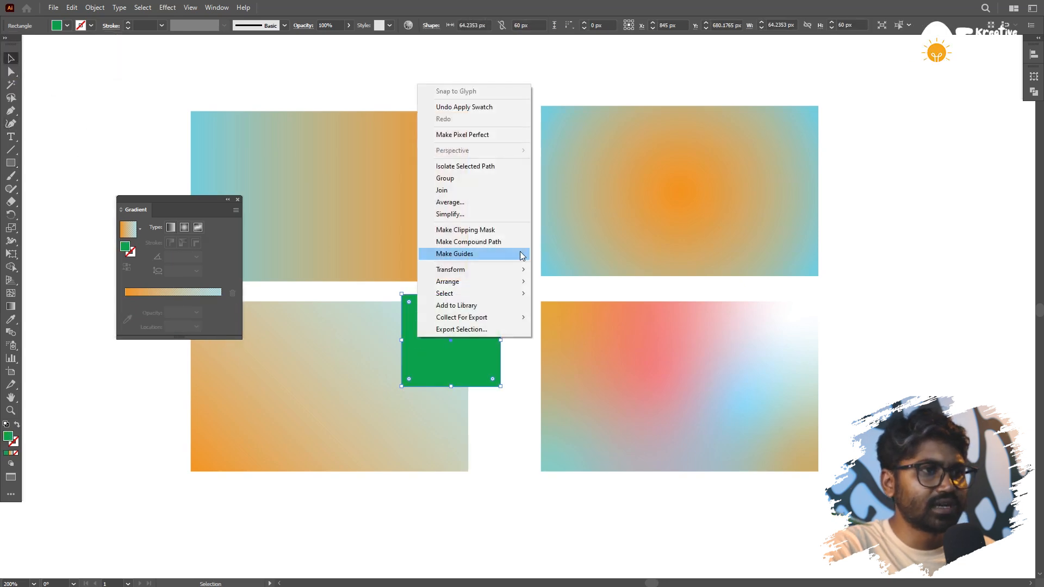
{"action": "mouse_move", "coordinate": [483, 284]}
{"action": "left_click", "coordinate": [585, 319]}
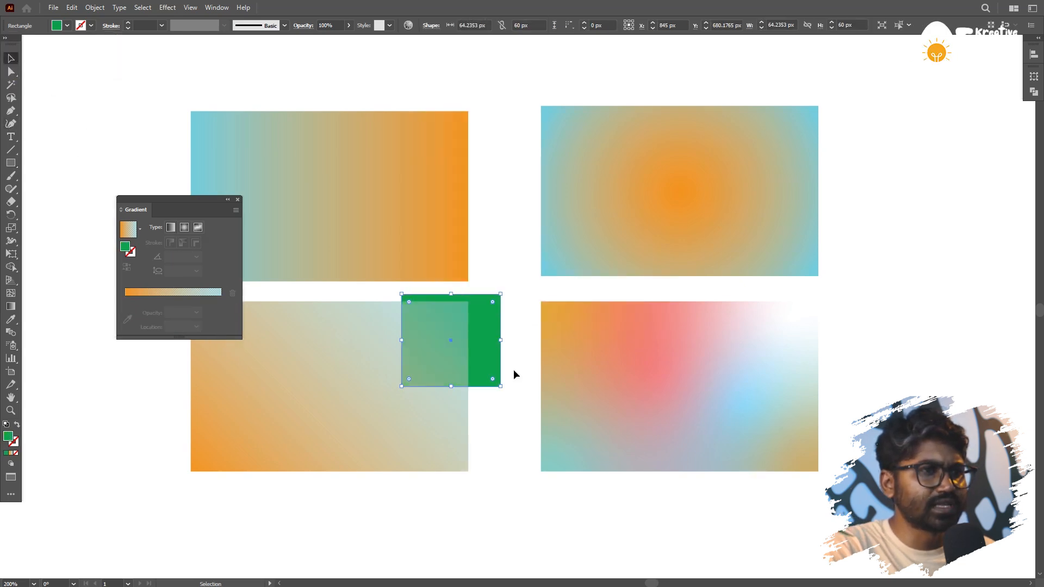
{"action": "left_click", "coordinate": [500, 455]}
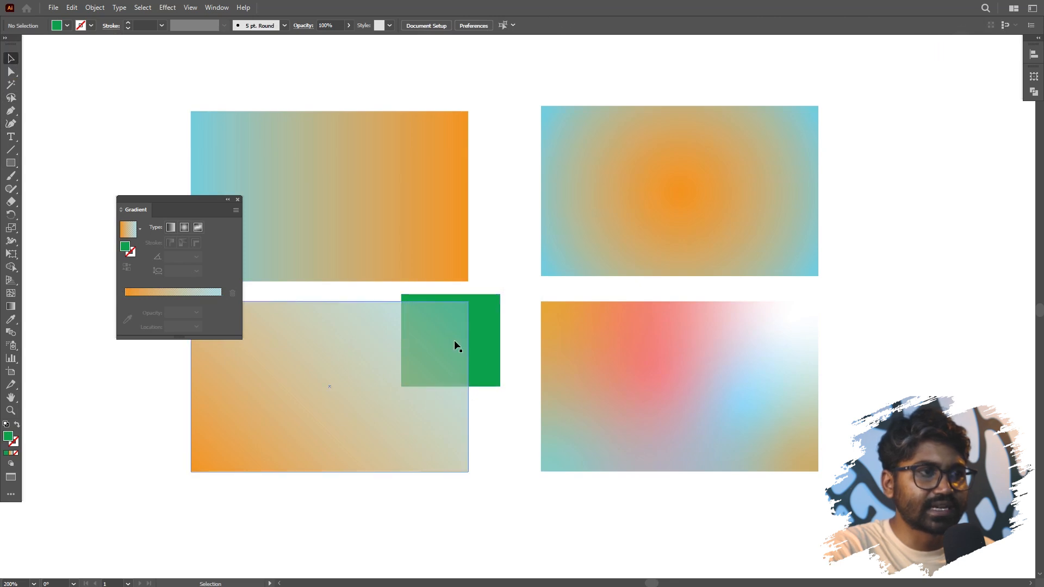
Select the gradient rectangle overlapping the green one and set its blue colour stop's opacity to 100%.
{"action": "left_click", "coordinate": [411, 357]}
{"action": "left_click", "coordinate": [220, 312]}
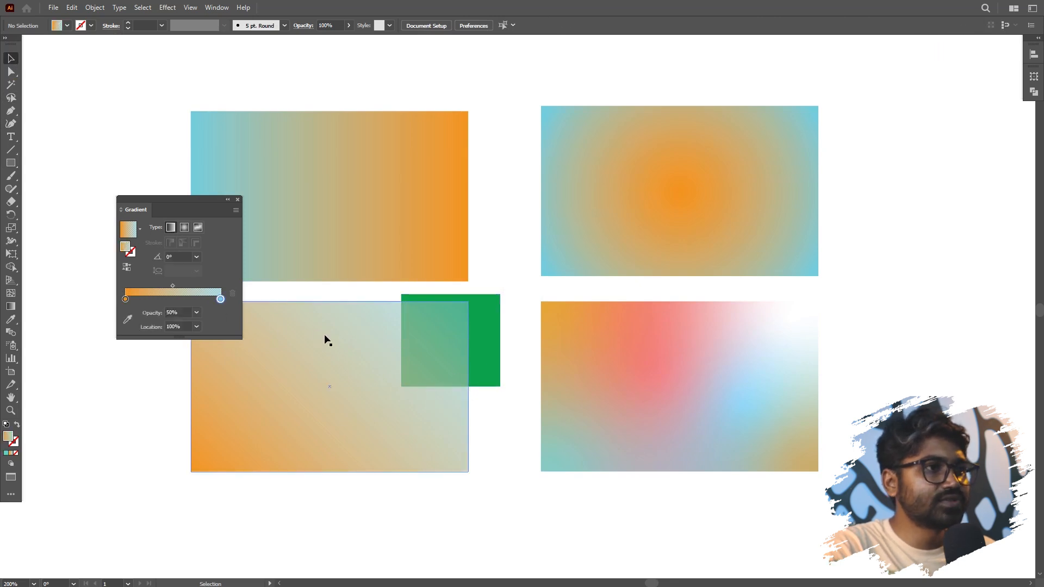
{"action": "left_click", "coordinate": [196, 325]}
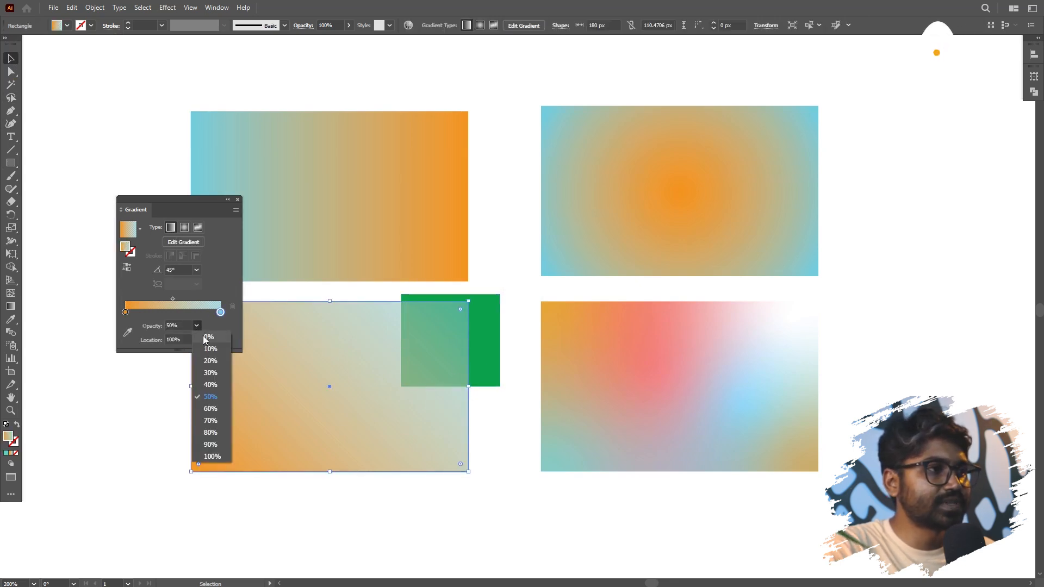
{"action": "left_click", "coordinate": [212, 456]}
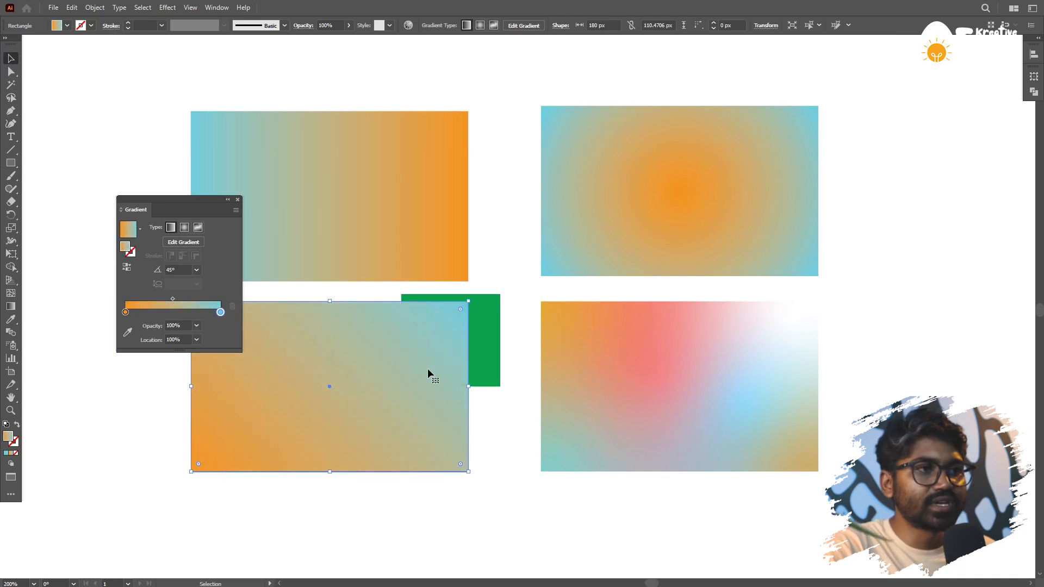
Try the blue colour stop at 30% opacity and return it to 100%.
{"action": "left_click", "coordinate": [196, 326]}
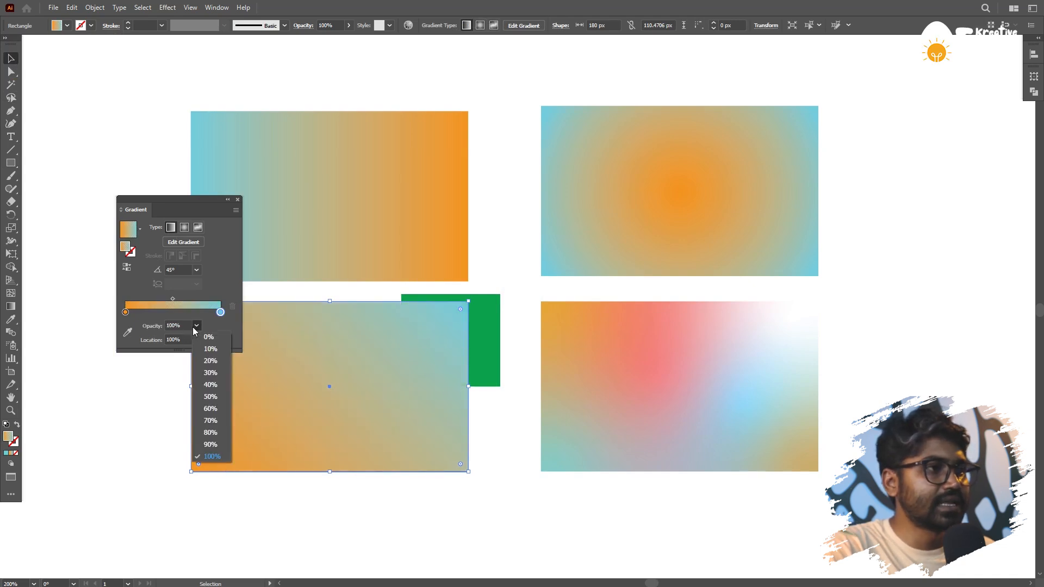
{"action": "left_click", "coordinate": [211, 372]}
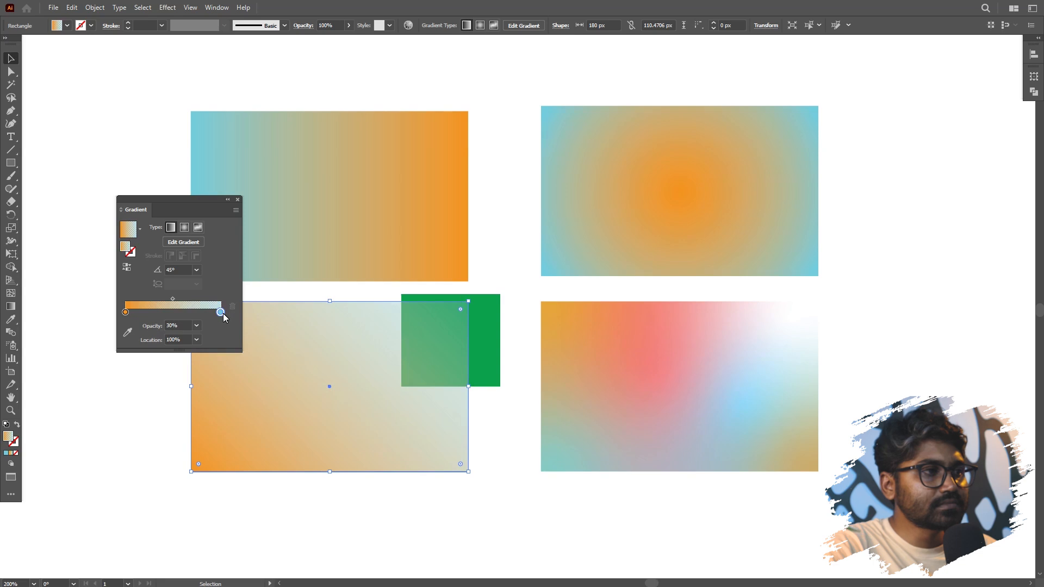
{"action": "left_click", "coordinate": [196, 326]}
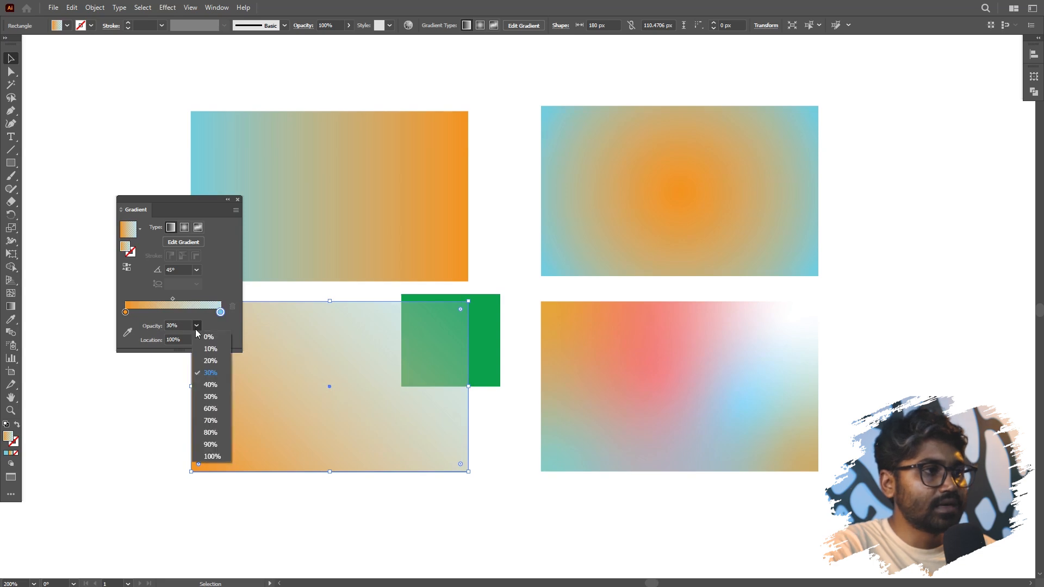
{"action": "left_click", "coordinate": [212, 457]}
Recolour the gradient's orange stop by sampling the green of the small rectangle with the Color Picker.
{"action": "left_click", "coordinate": [125, 314]}
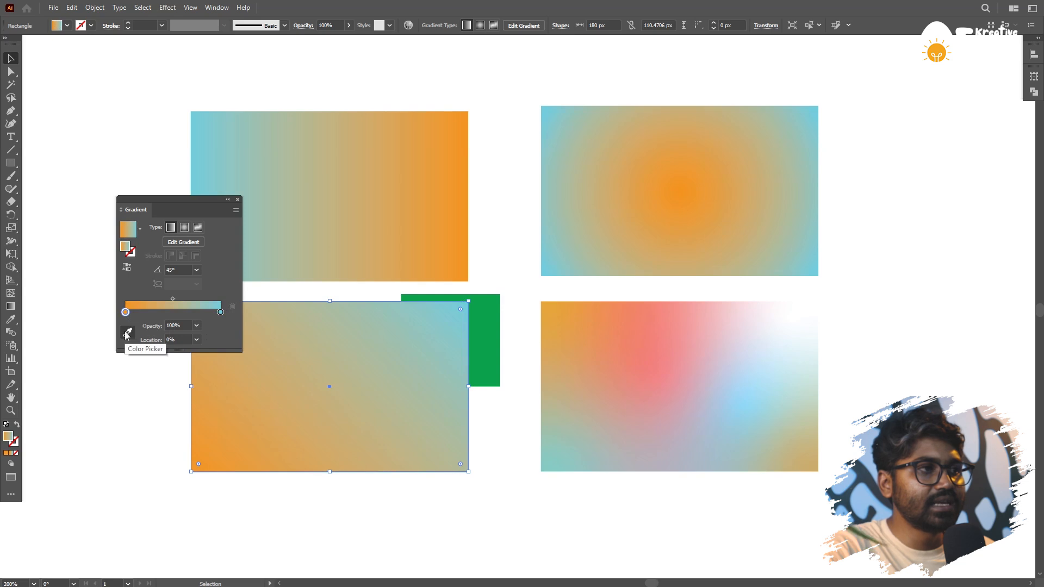
{"action": "left_click", "coordinate": [128, 333]}
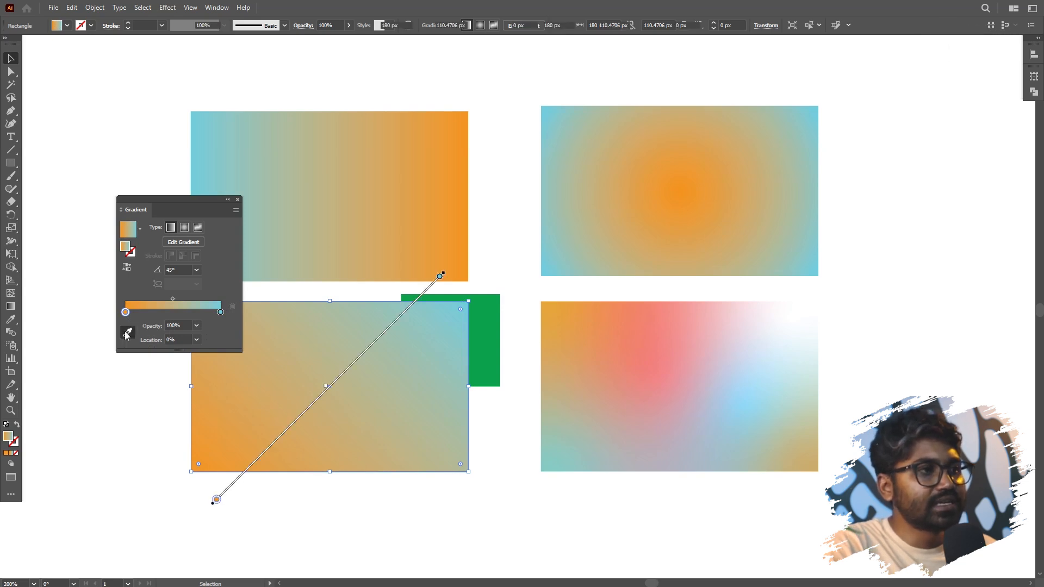
{"action": "left_click", "coordinate": [500, 311]}
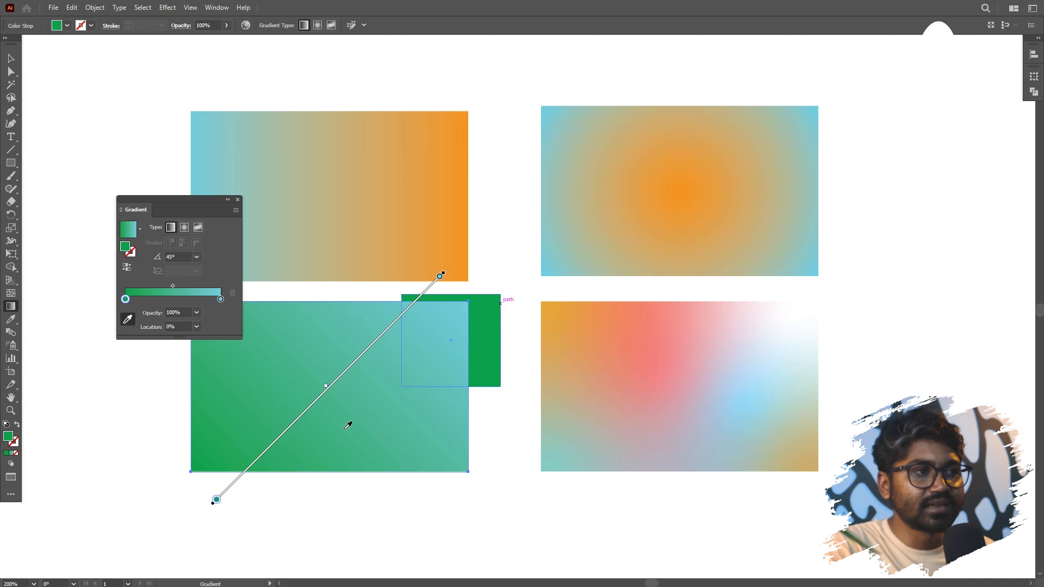